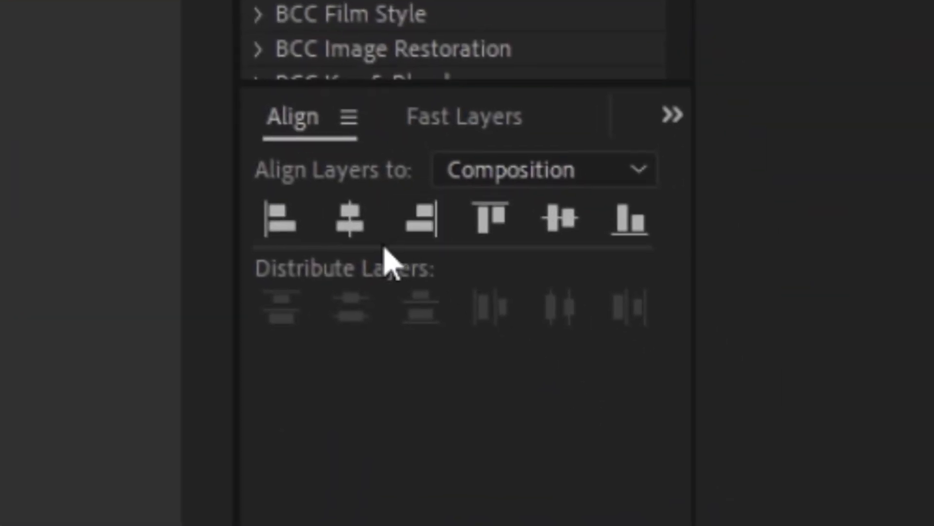
Apply the Typewriter animation preset to the TEXT layer
key("ctrl+space")
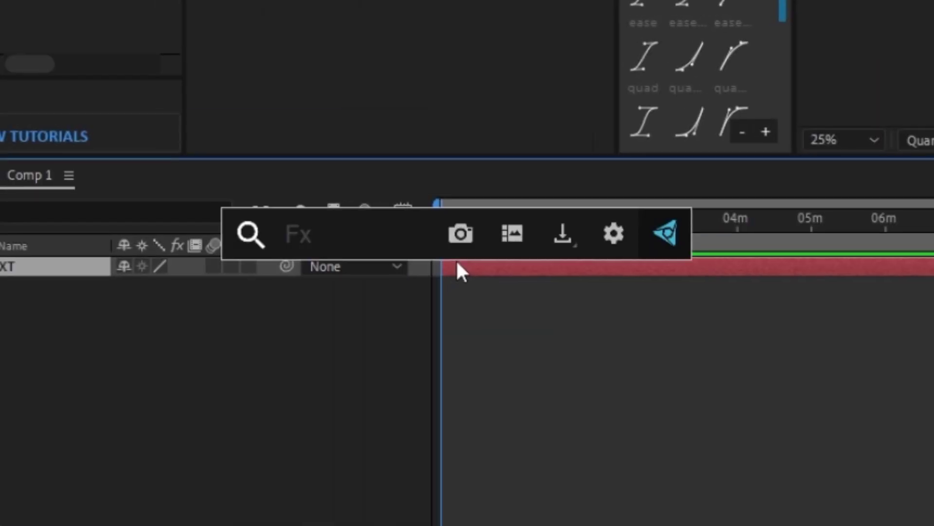
type("type")
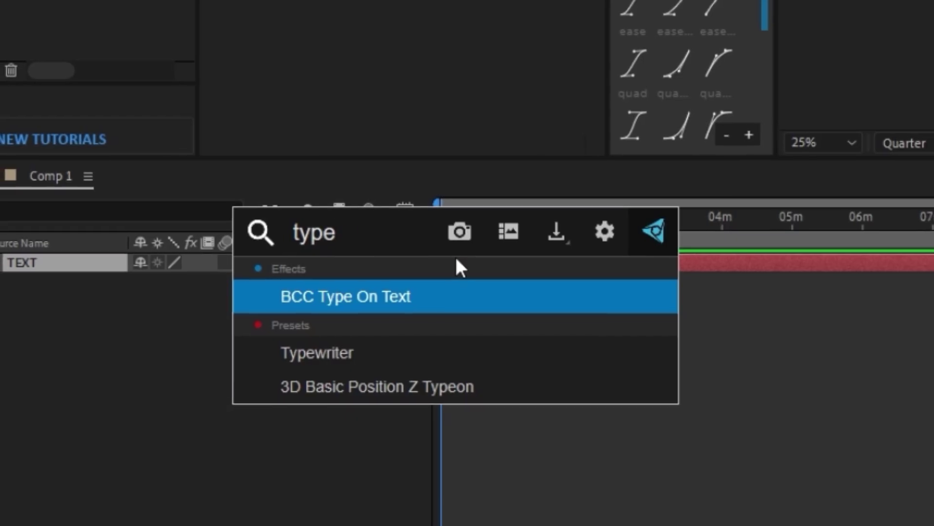
type("w")
key("Return")
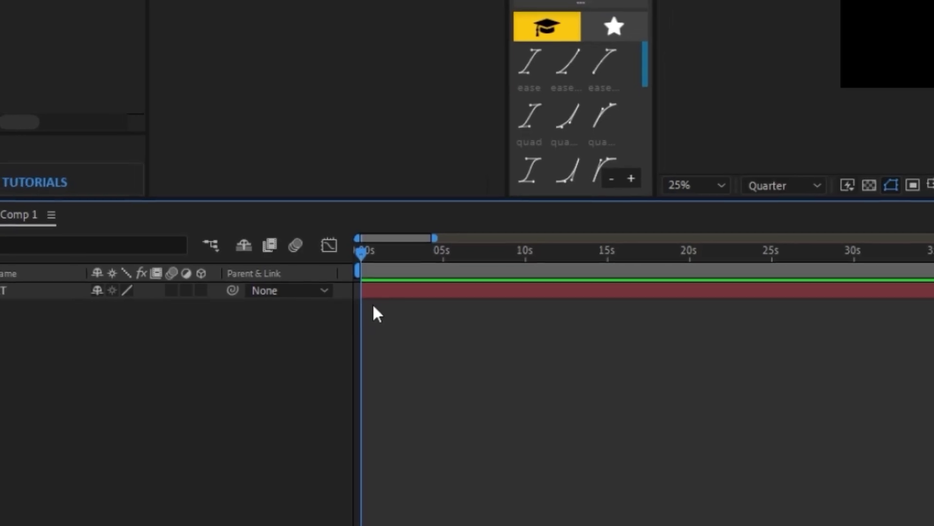
Reveal the TEXT layer's keyframes and move the ending Typewriter keyframe earlier to speed up the typing
left_click(385, 294)
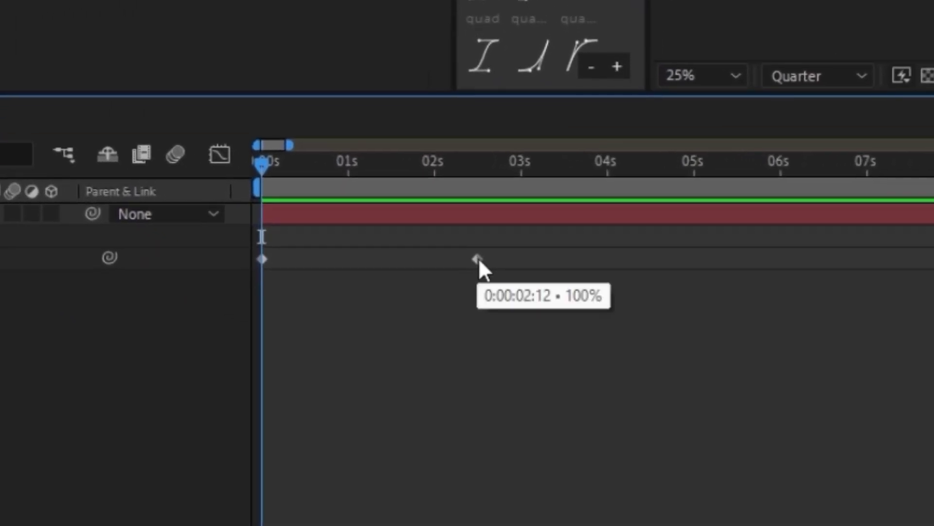
left_click(516, 318)
left_click_drag(479, 259, 406, 269)
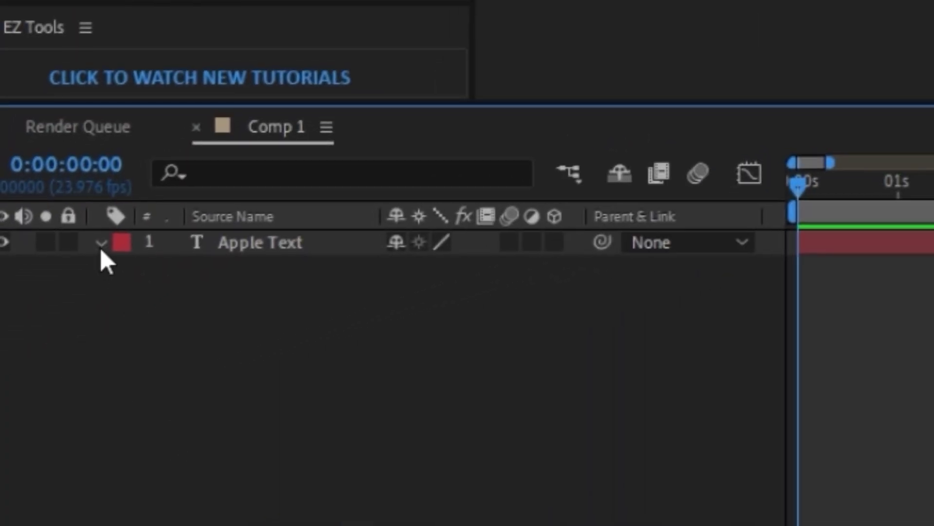
Add a text animator to the Apple Text layer with Position 0, 100 and Opacity 0%
left_click(100, 248)
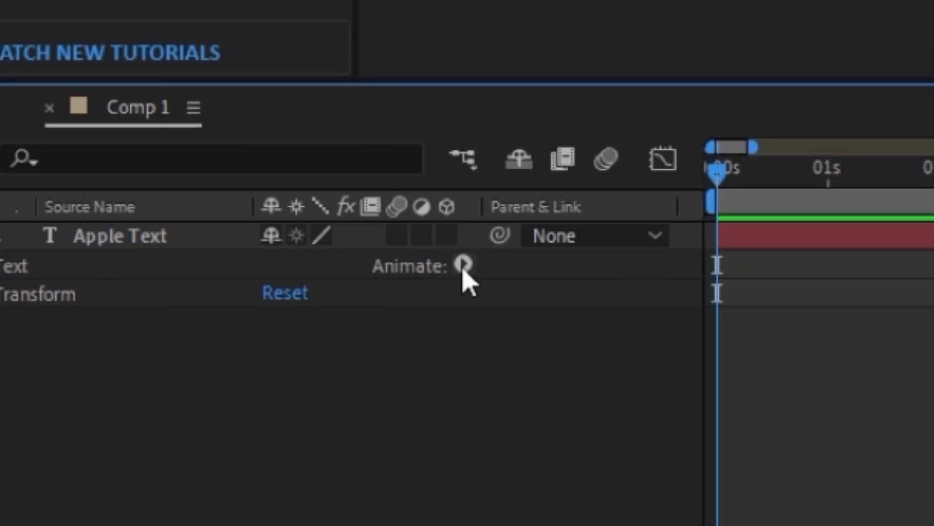
left_click(463, 265)
left_click(411, 146)
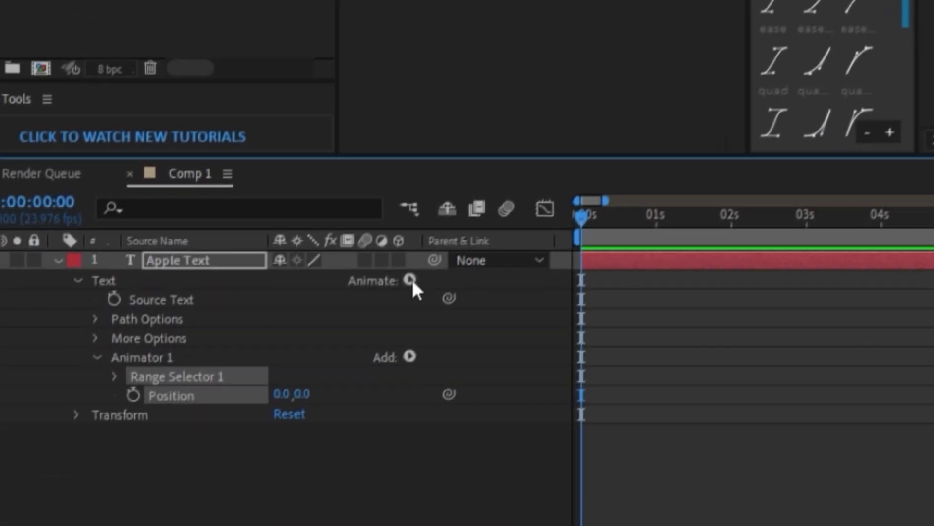
left_click(410, 281)
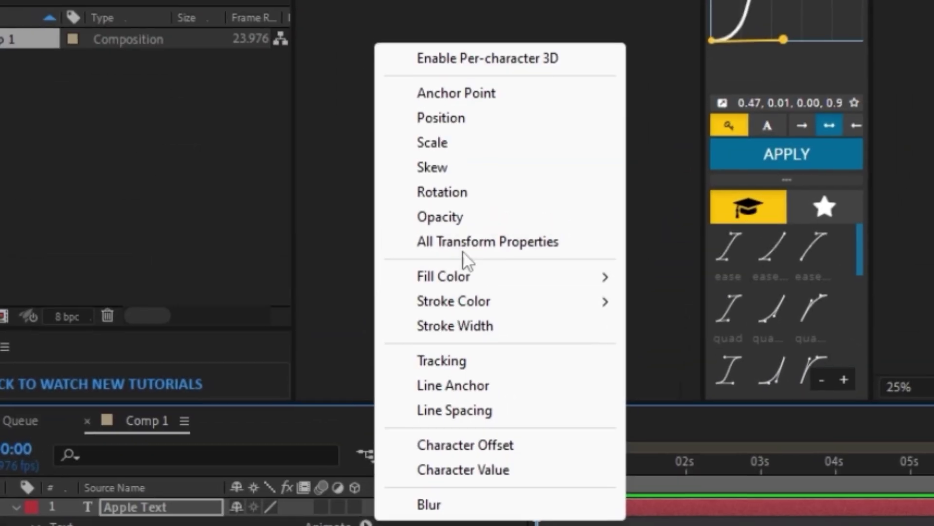
left_click(447, 218)
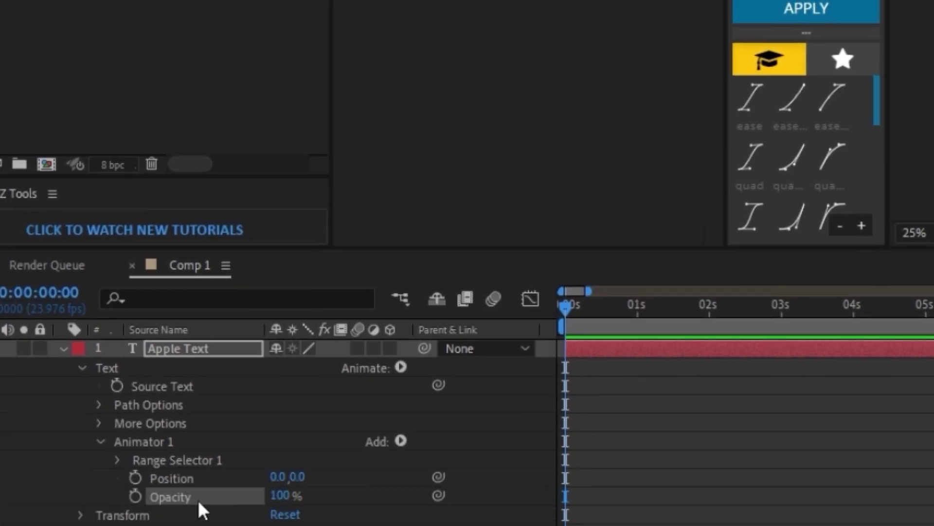
left_click_drag(276, 496, 161, 502)
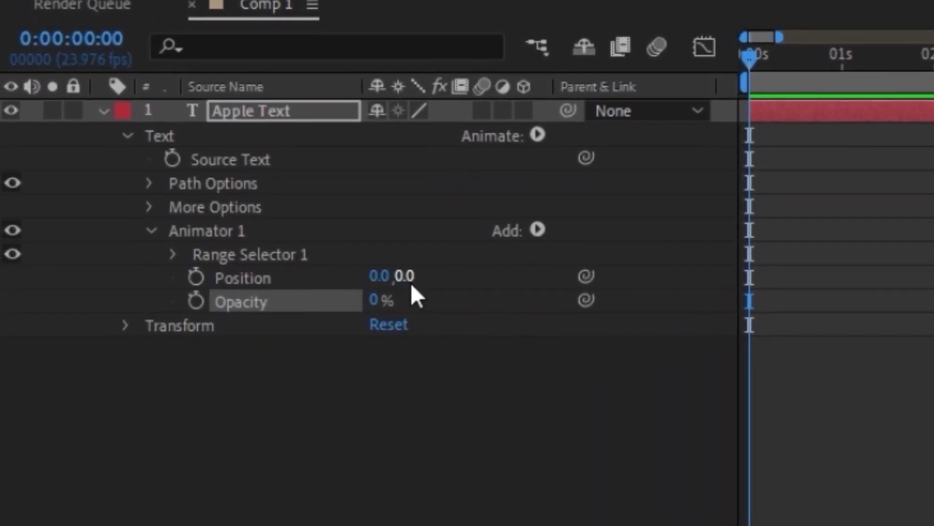
left_click(405, 275)
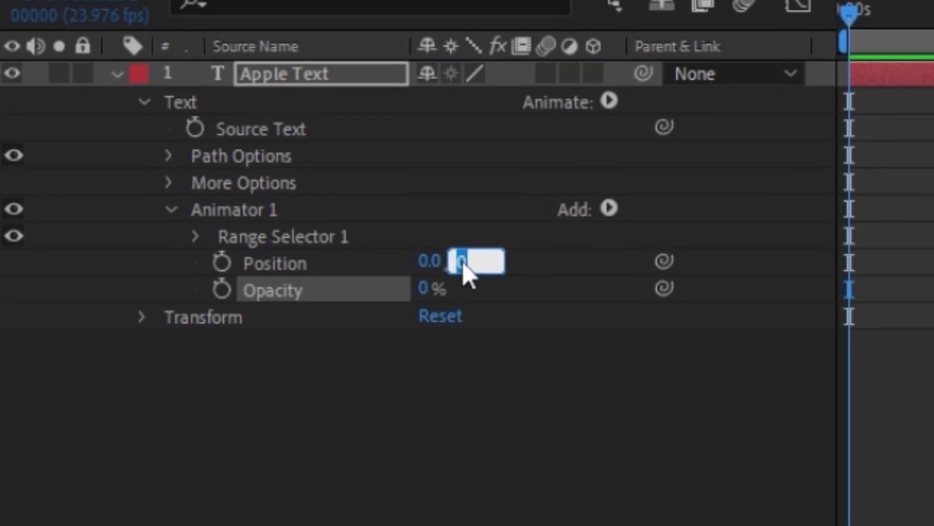
Set the advanced Ease Low to 100% and Ease High to -50% in the animator's range selector
left_click(213, 232)
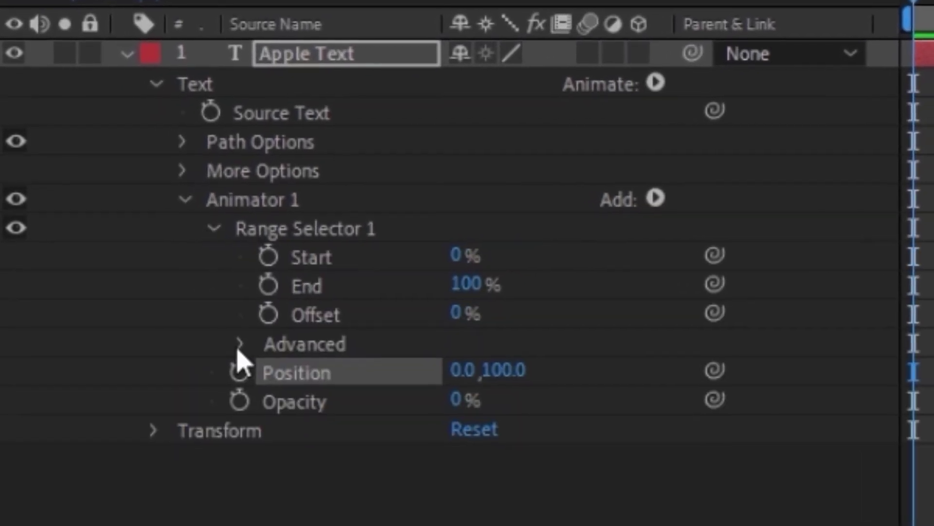
left_click(225, 308)
scroll(209, 292, "down", 5)
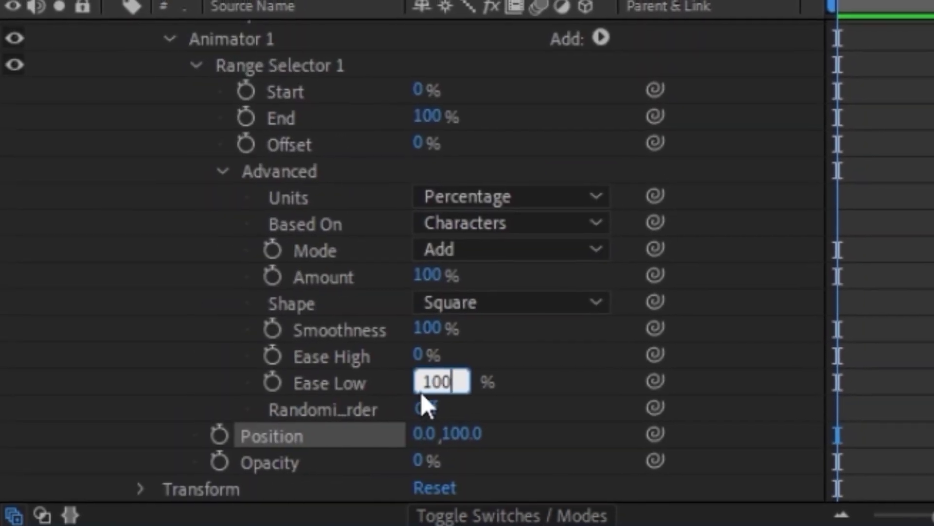
key("Return")
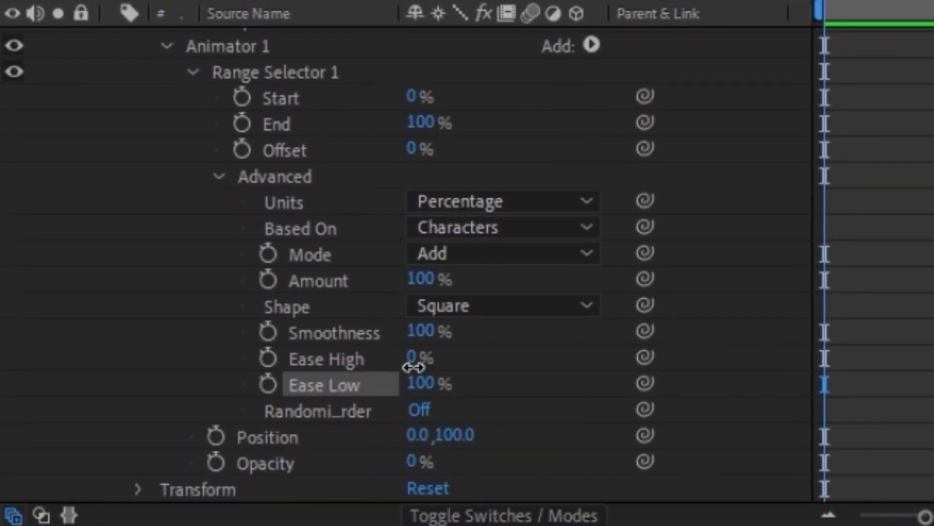
left_click(414, 367)
type("-50")
key("Return")
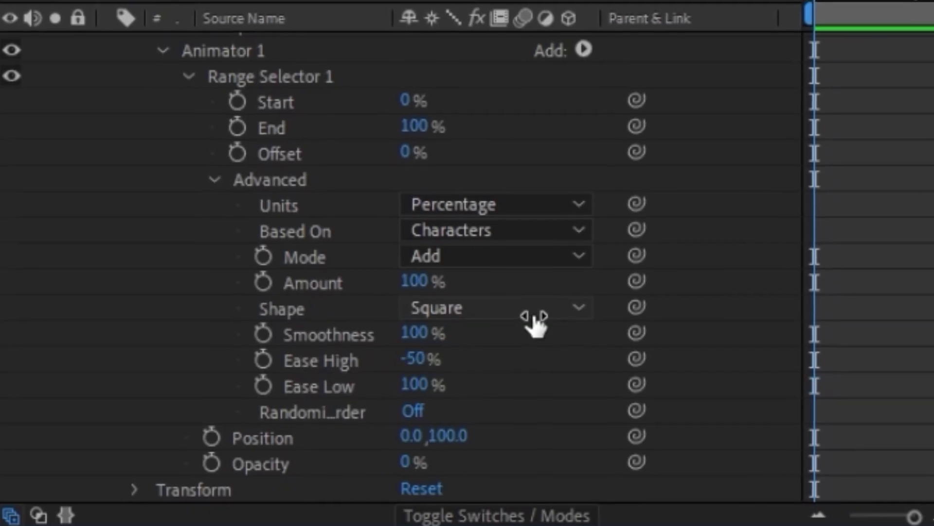
Set the range selector's Shape to Ramp Up and base it on Words
left_click(455, 311)
left_click(521, 378)
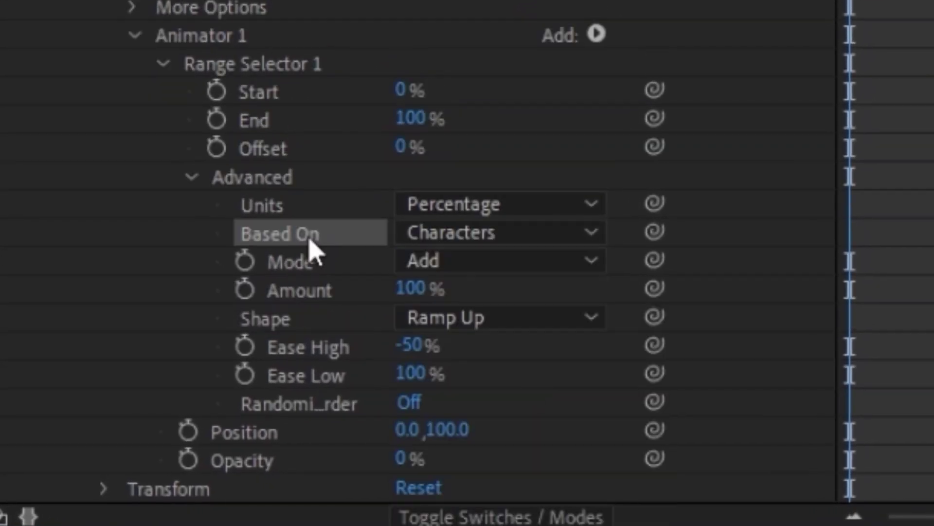
left_click(450, 234)
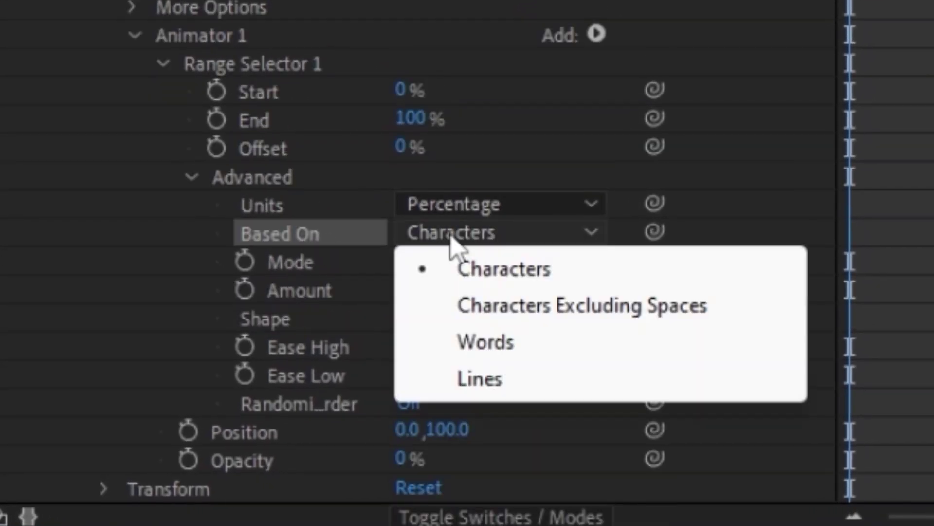
left_click(496, 348)
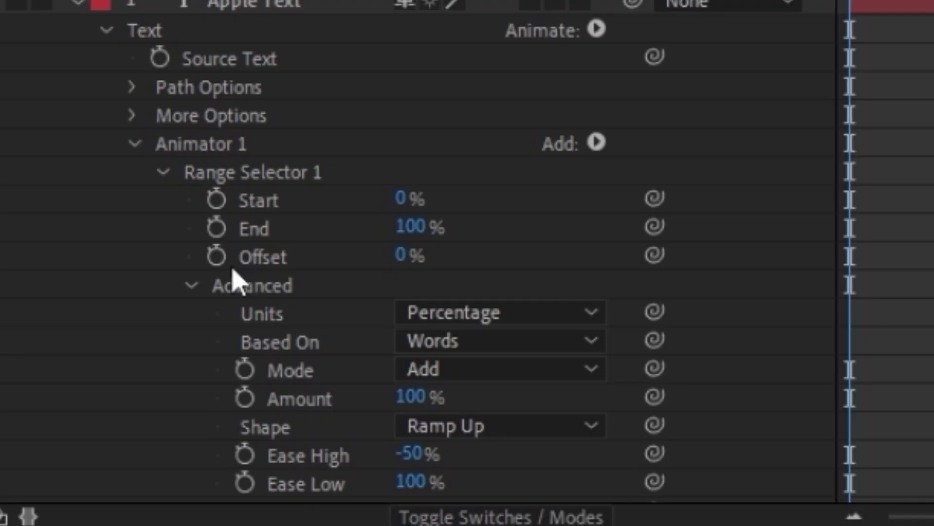
Keyframe the range selector's Offset from -100% at the start to 100% shortly before one second
left_click(217, 255)
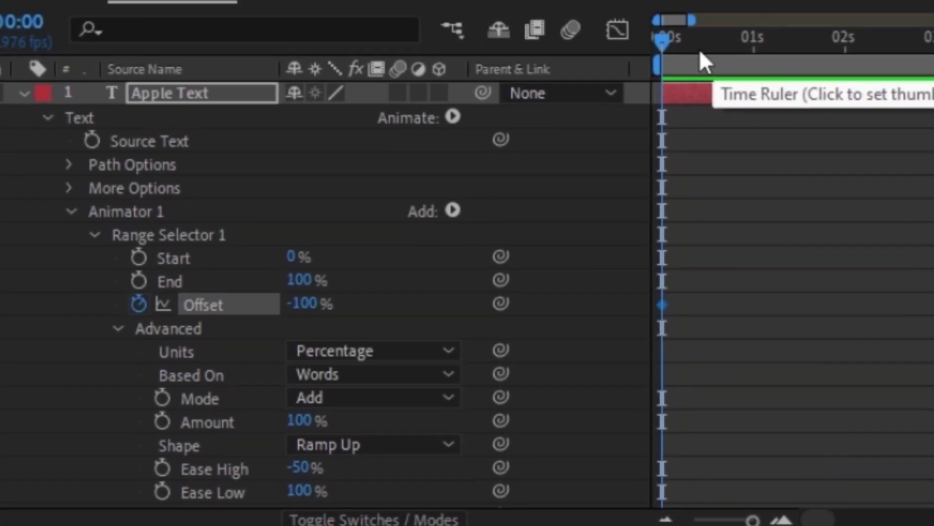
left_click_drag(699, 49, 458, 188)
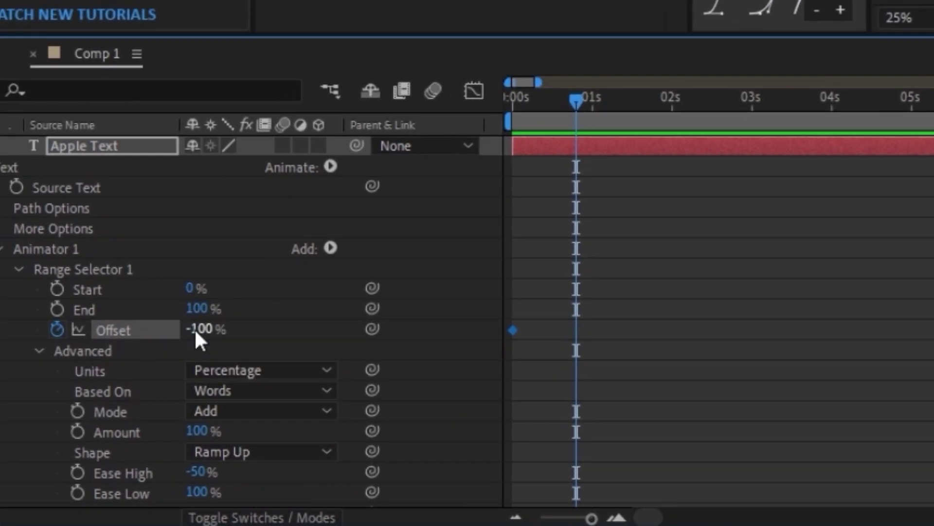
left_click_drag(198, 329, 235, 330)
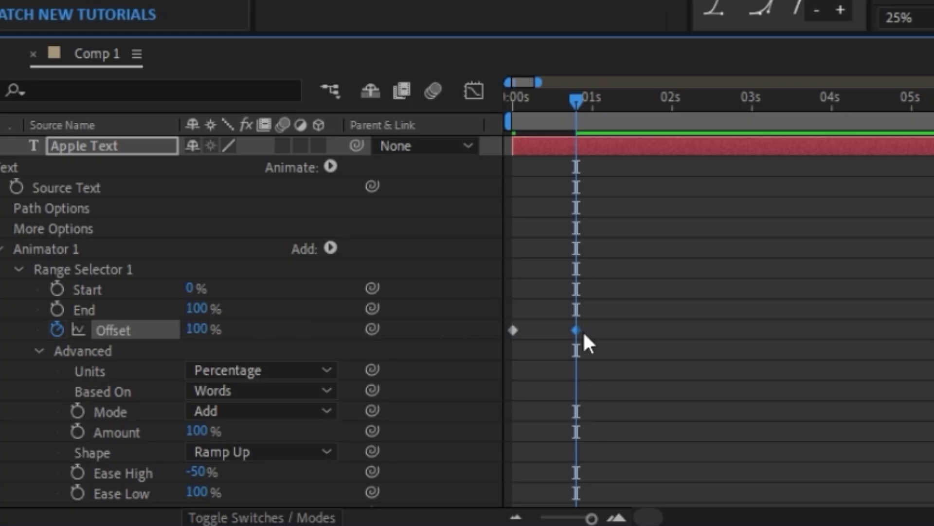
Move the ending Offset keyframe to about 1.5 seconds and apply Easy Ease to both Offset keyframes
left_click_drag(583, 330, 639, 331)
left_click_drag(730, 271, 495, 372)
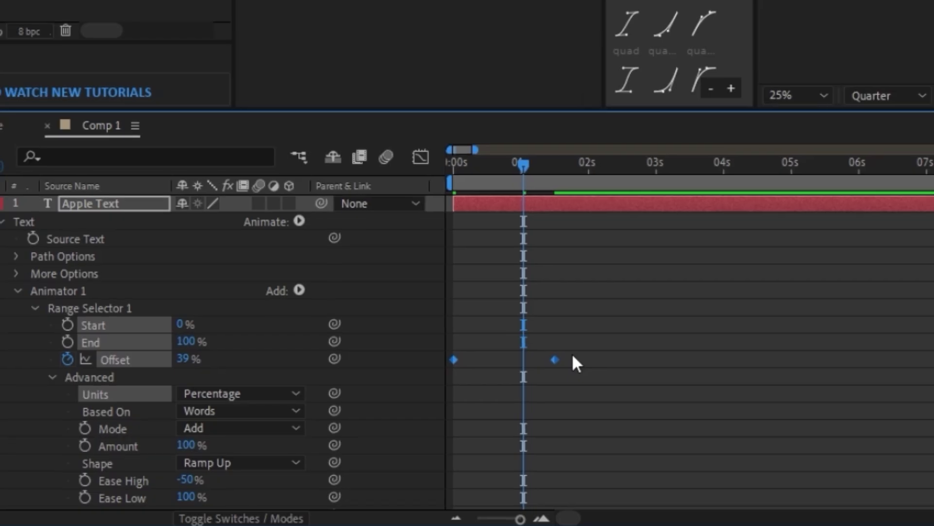
key("F9")
Preview the Apple Text animation from the start of the composition
left_click(565, 432)
key("Home")
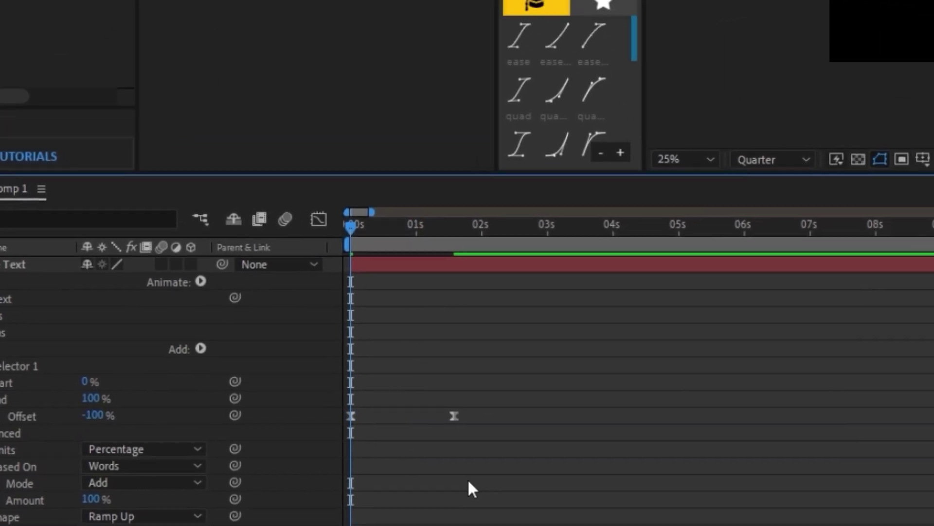
key("space")
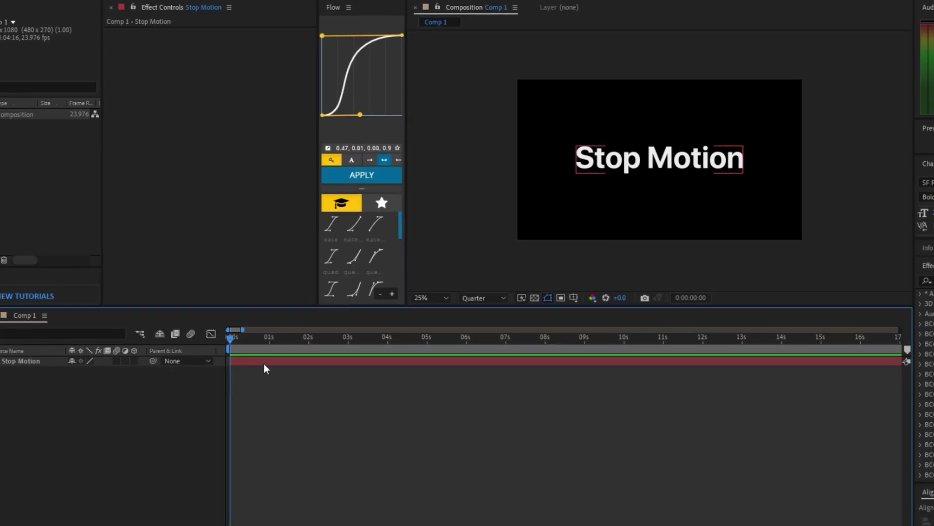
Apply Turbulent Displace to the Stop Motion layer, drive its Random Seed with the expression time*9, and preview the animation
left_click(265, 363)
key("ctrl+space")
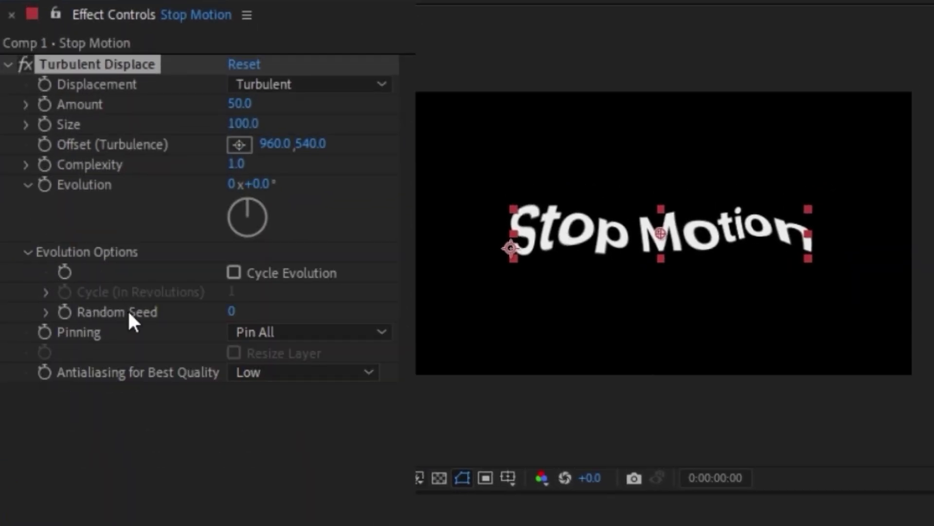
left_click(69, 313, "alt")
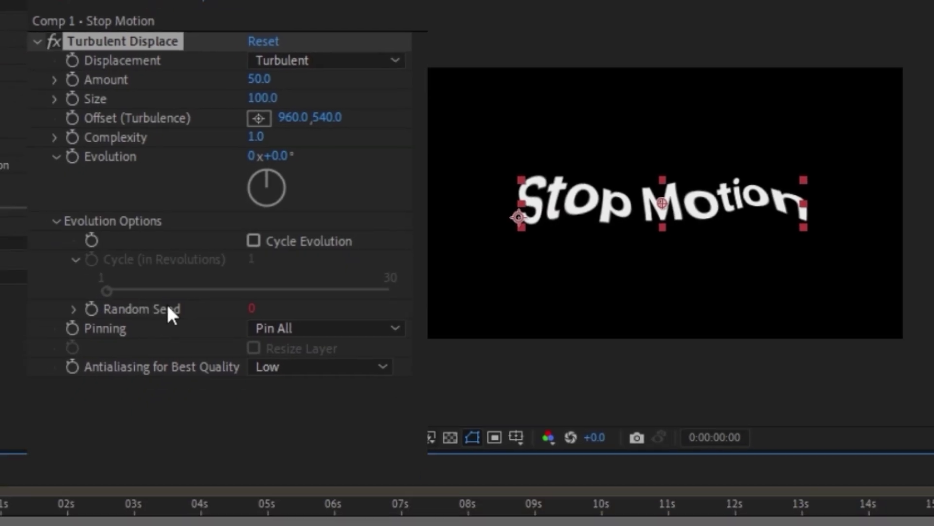
type("time")
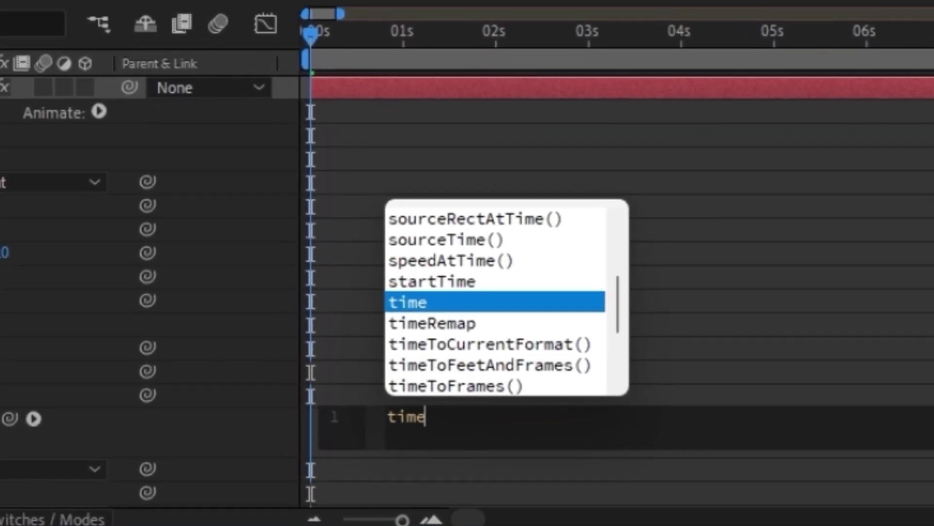
type("*")
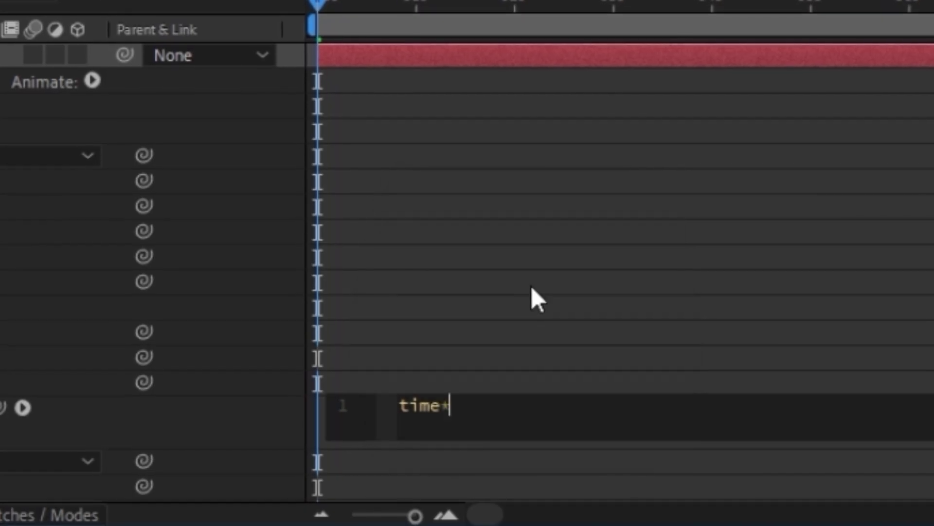
type("9")
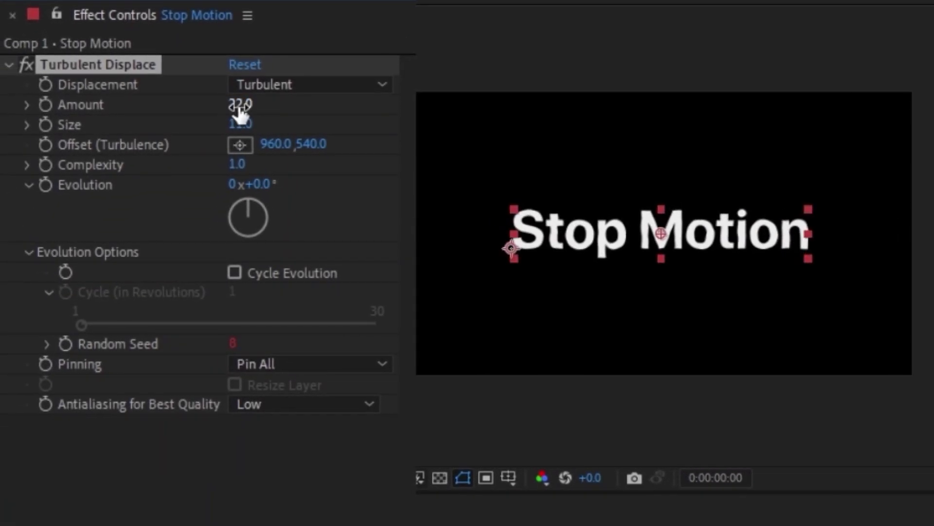
key("space")
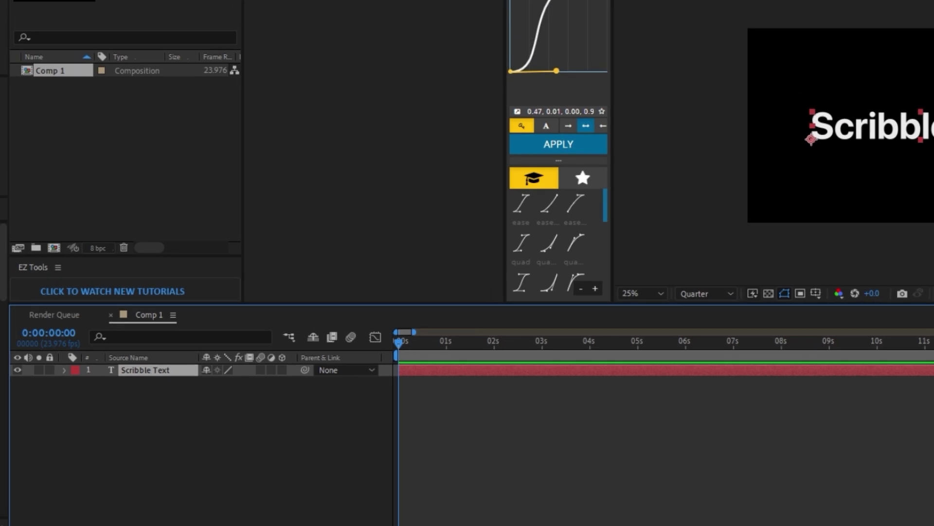
Auto-trace the current frame of the Scribble Text layer using the Alpha channel
left_click(133, 7)
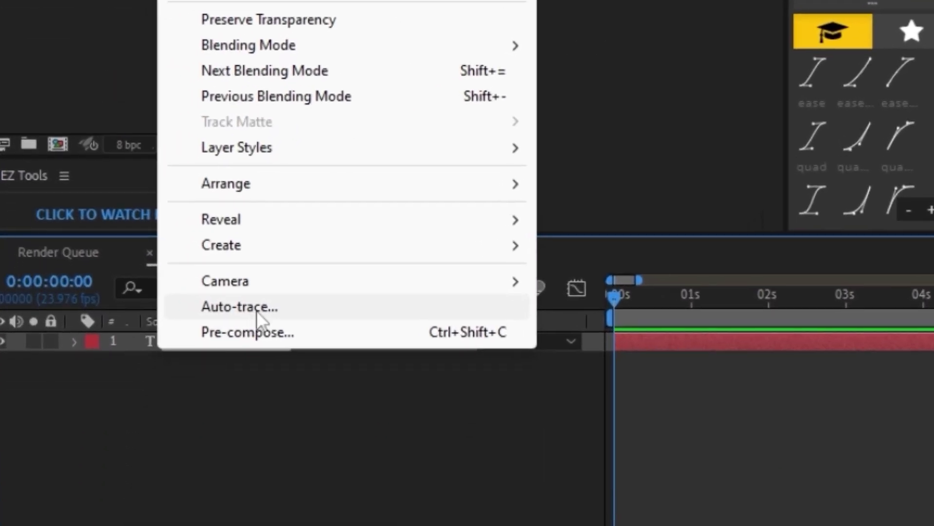
left_click(256, 309)
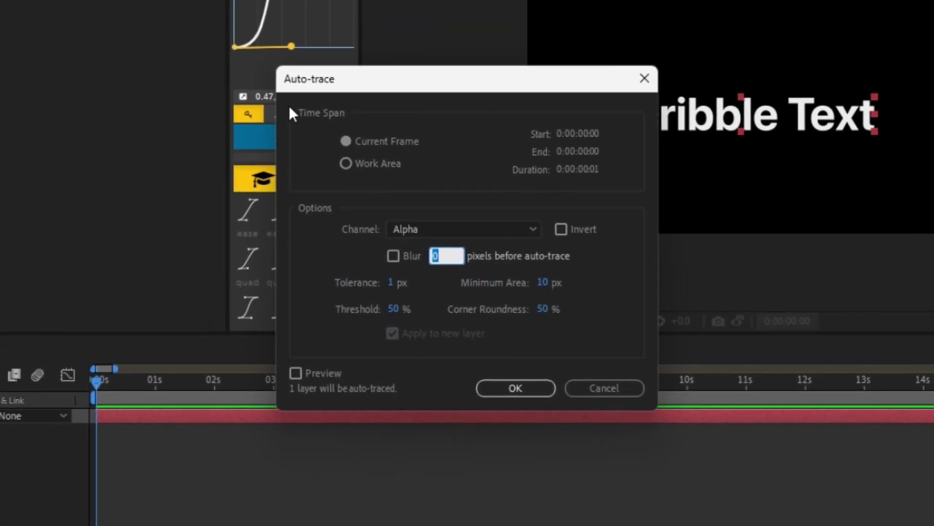
left_click(520, 390)
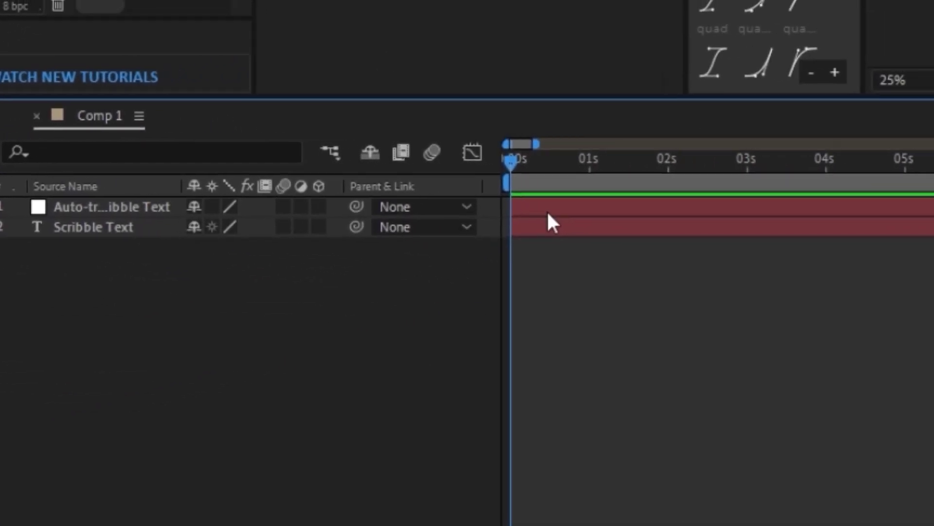
Apply the Scribble effect to the auto-traced layer
left_click(525, 212)
key("ctrl+space")
type("scrib")
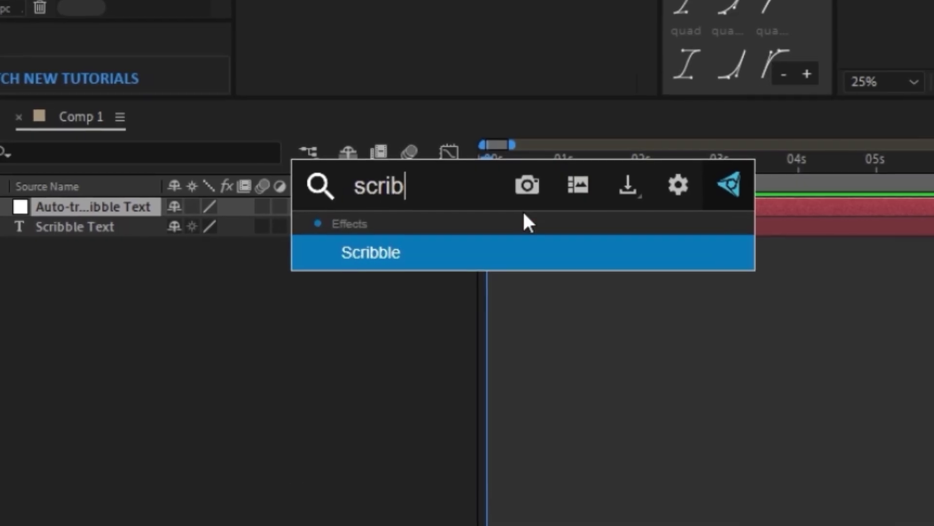
key("Return")
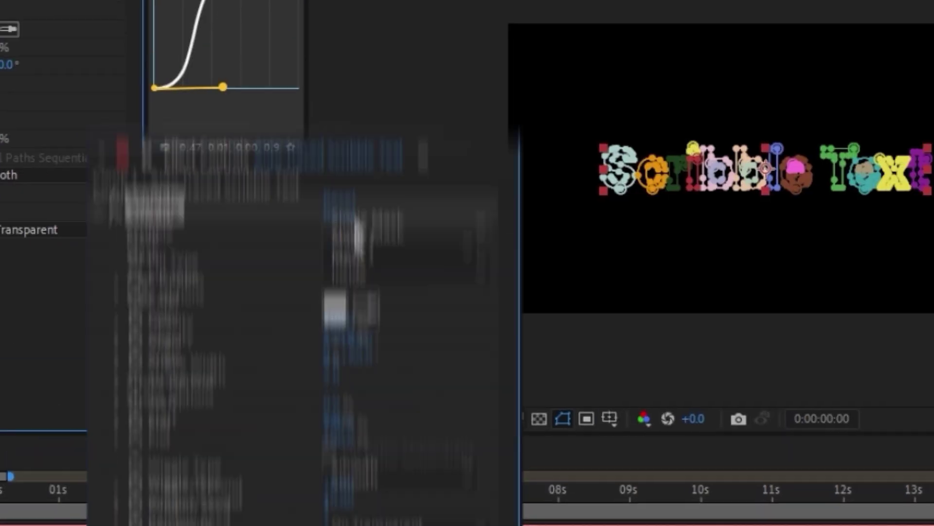
Set the Scribble effect on the auto-traced layer to All Masks and check the available fill types
left_click(251, 85)
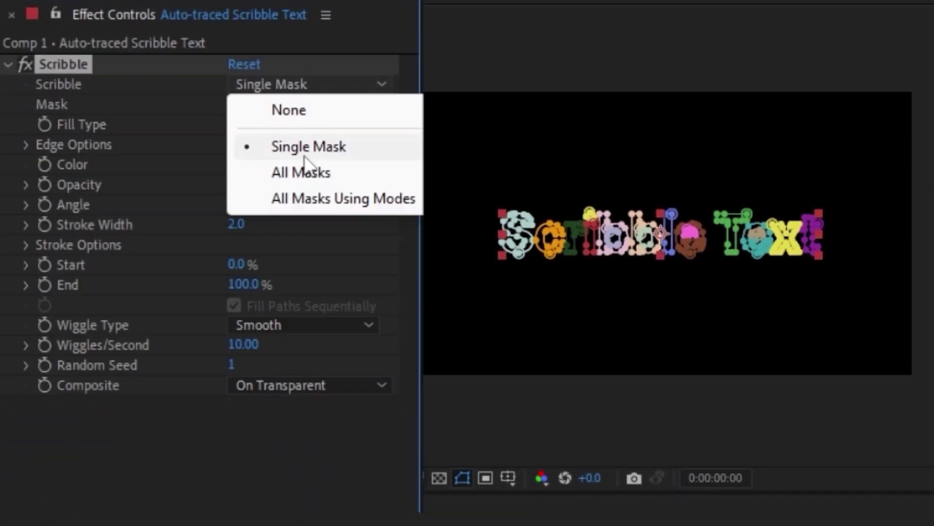
left_click(309, 172)
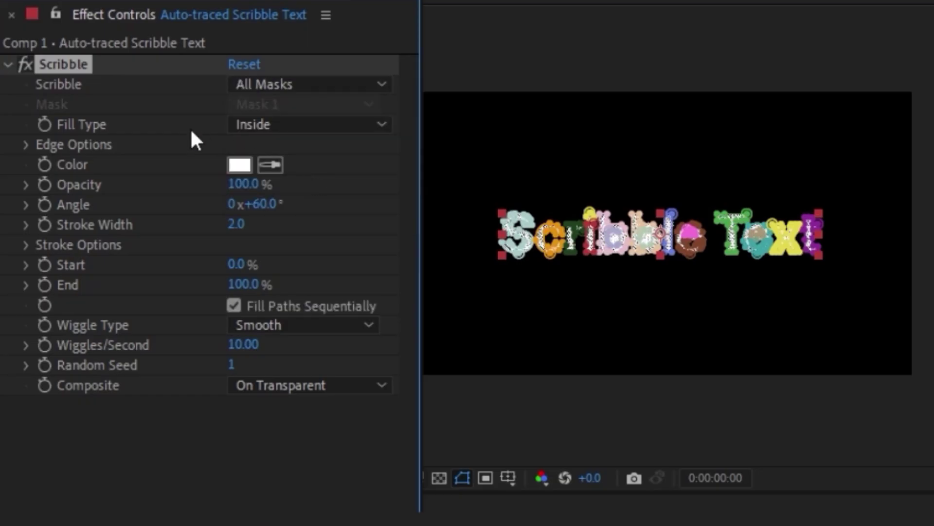
left_click(255, 126)
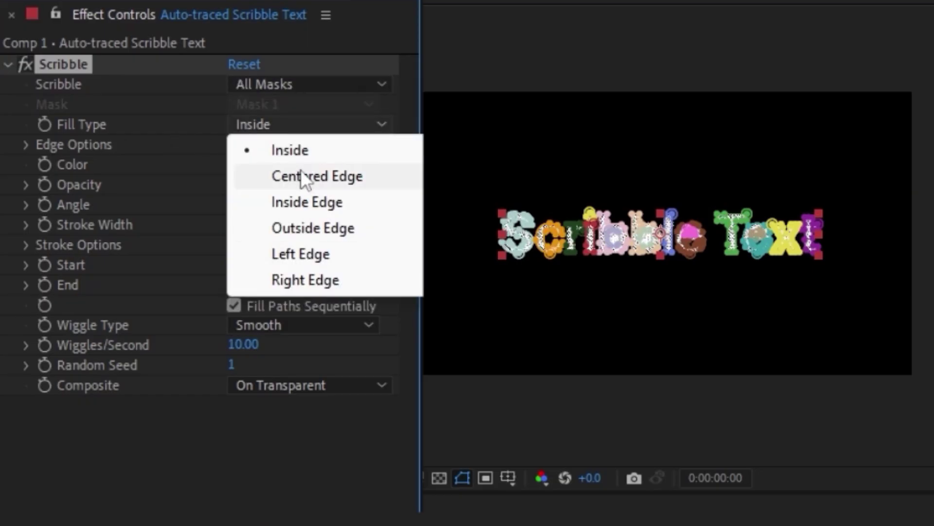
left_click(161, 118)
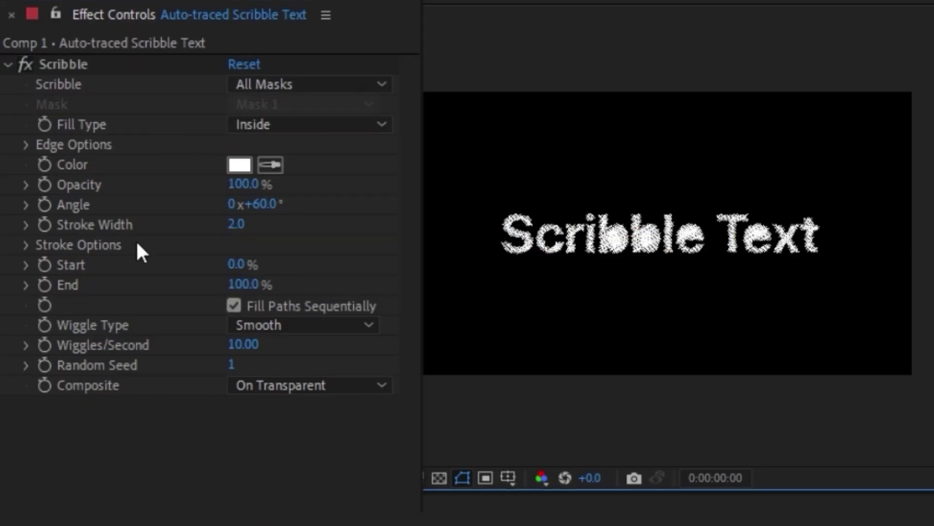
Expand the Scribble effect's Stroke Options and try out a different Stroke Width
left_click(26, 245)
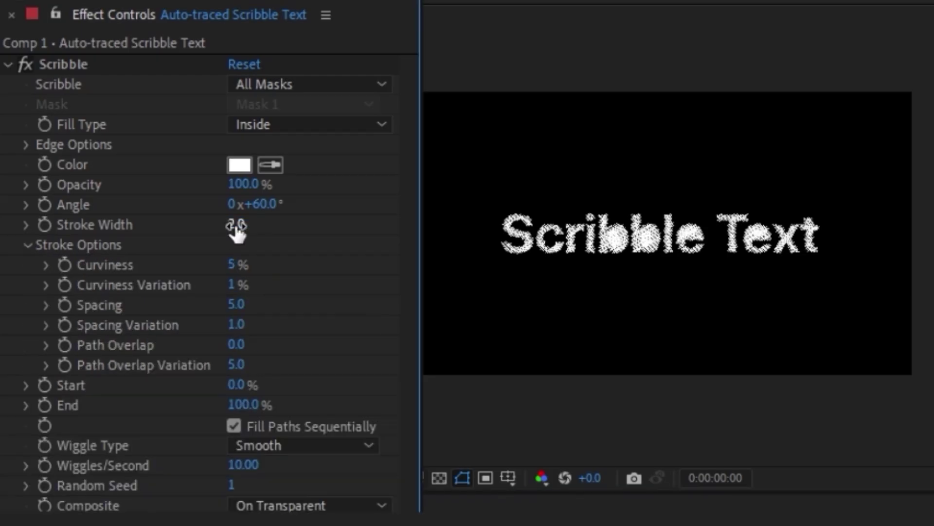
left_click_drag(237, 227, 292, 226)
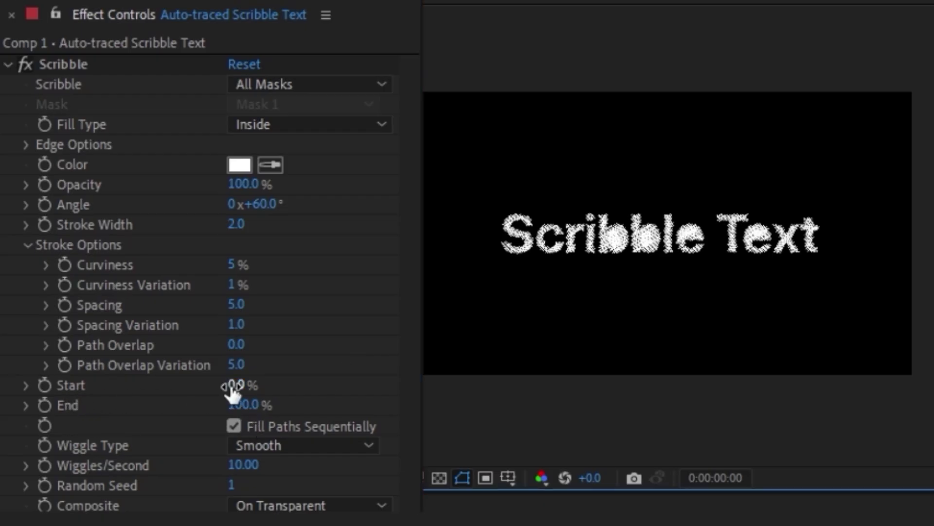
Keyframe the Scribble effect's Start at 100% at the beginning of the composition and add a second Start keyframe at about one second
left_click_drag(231, 385, 282, 386)
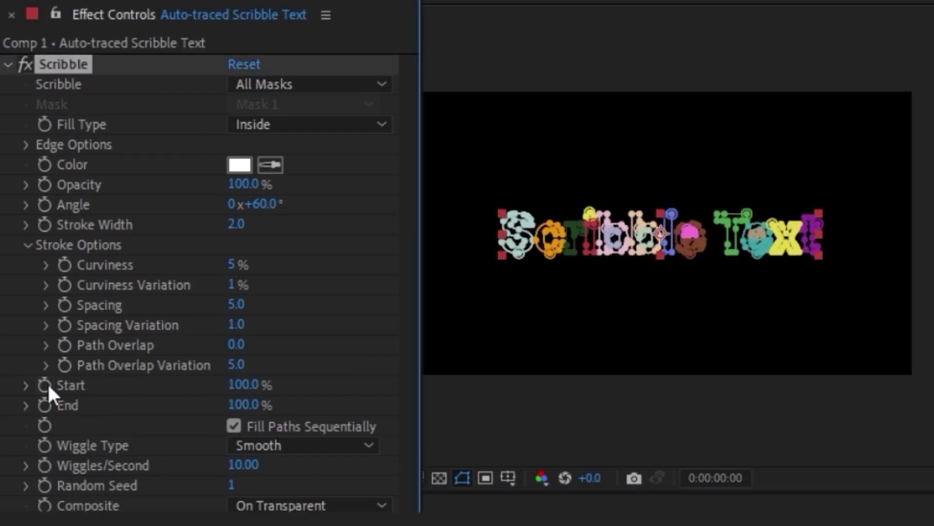
left_click(45, 384)
left_click_drag(80, 377, 139, 381)
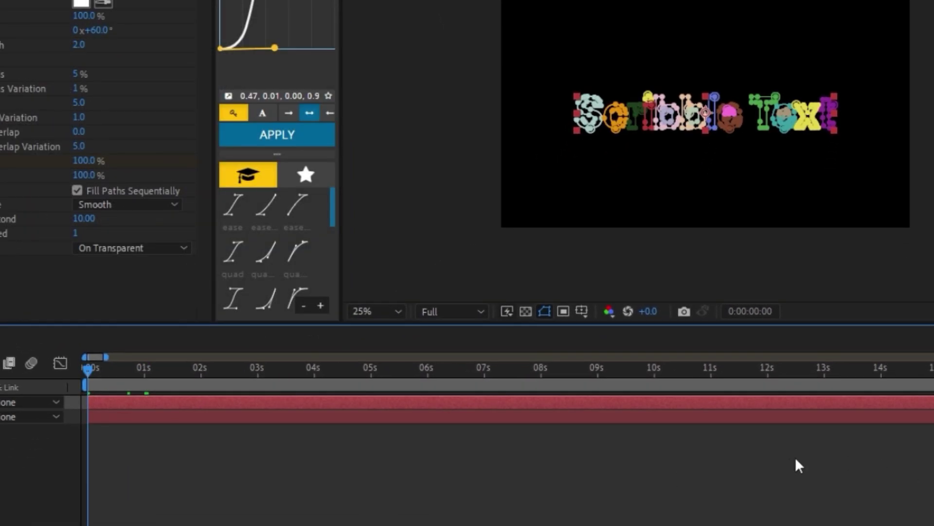
Reveal the auto-traced layer's keyframes, move the second Start keyframe out to about 2.6 seconds, and preview the scribble animation
key("u")
scroll(858, 466, "down", 5)
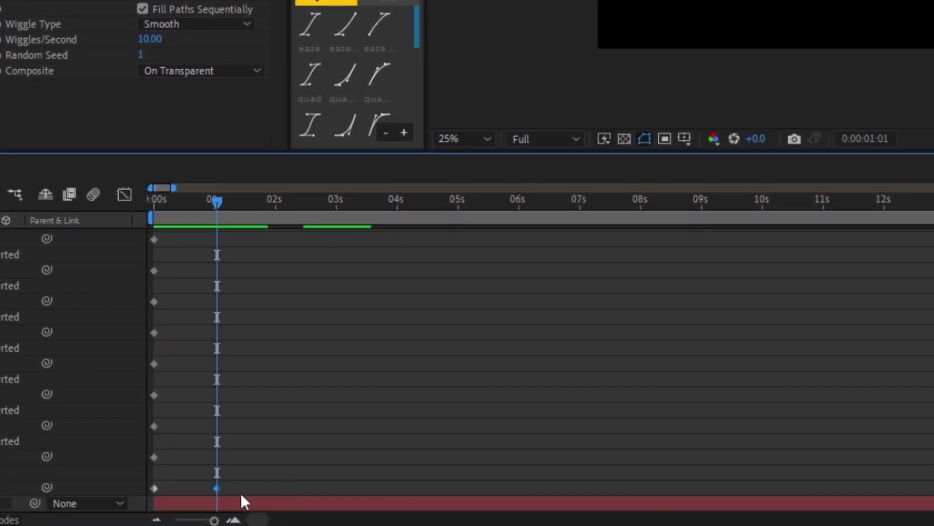
left_click_drag(219, 491, 256, 491)
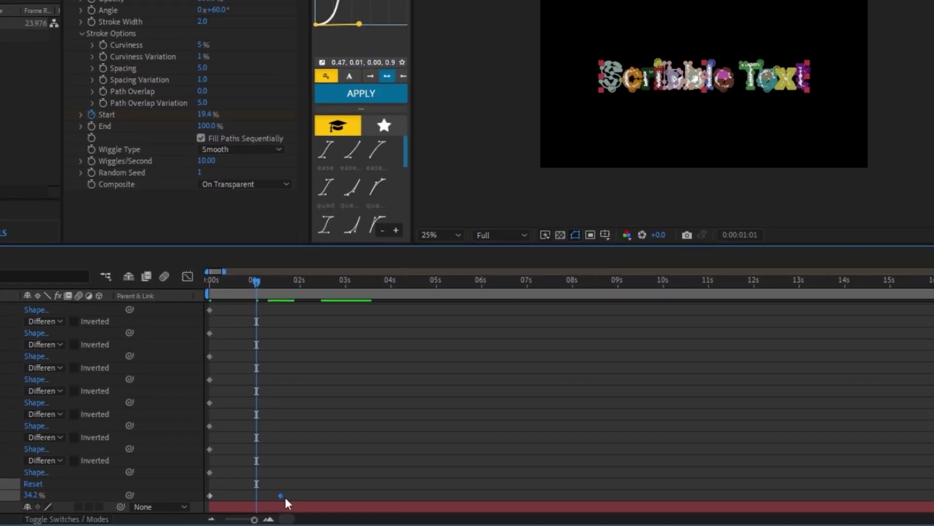
key("space")
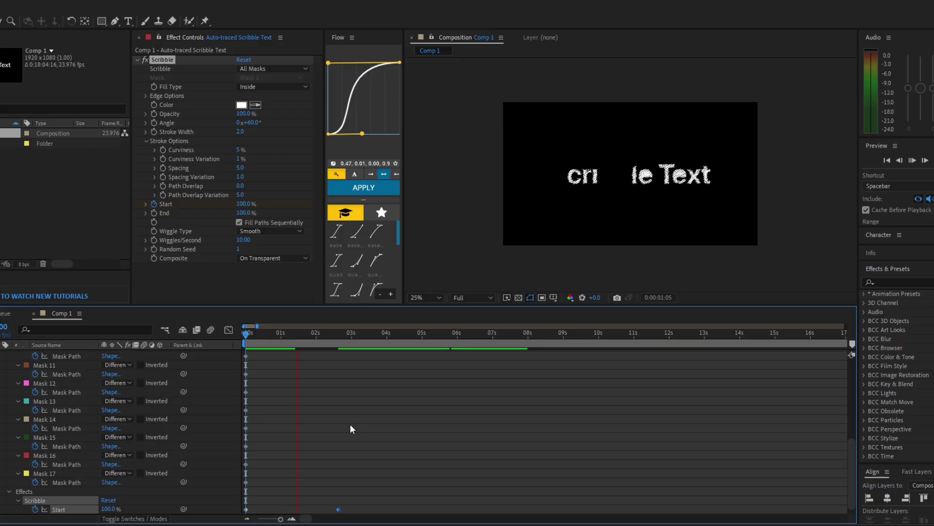